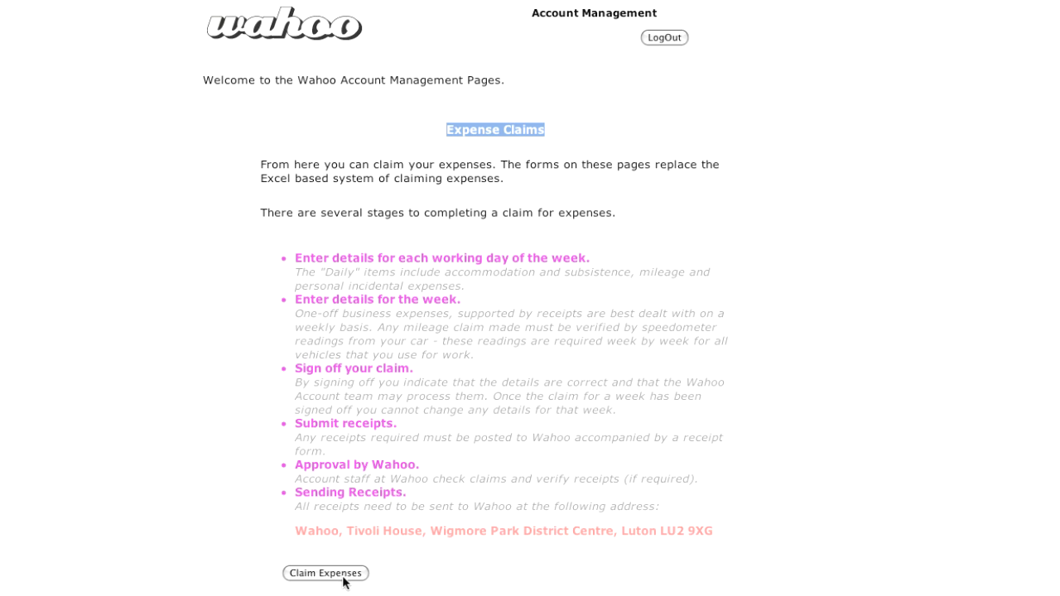
Start an expense claim for Monday, 15 Feb 2010 and keep Home as the previous night's accommodation type.
{"action": "left_click", "coordinate": [343, 576]}
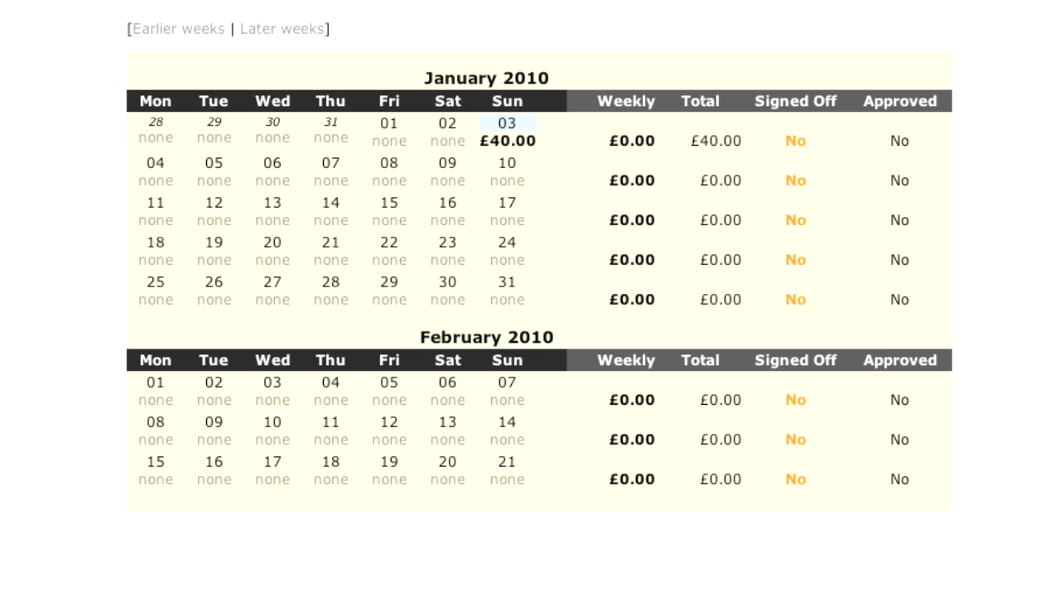
{"action": "left_click", "coordinate": [155, 480]}
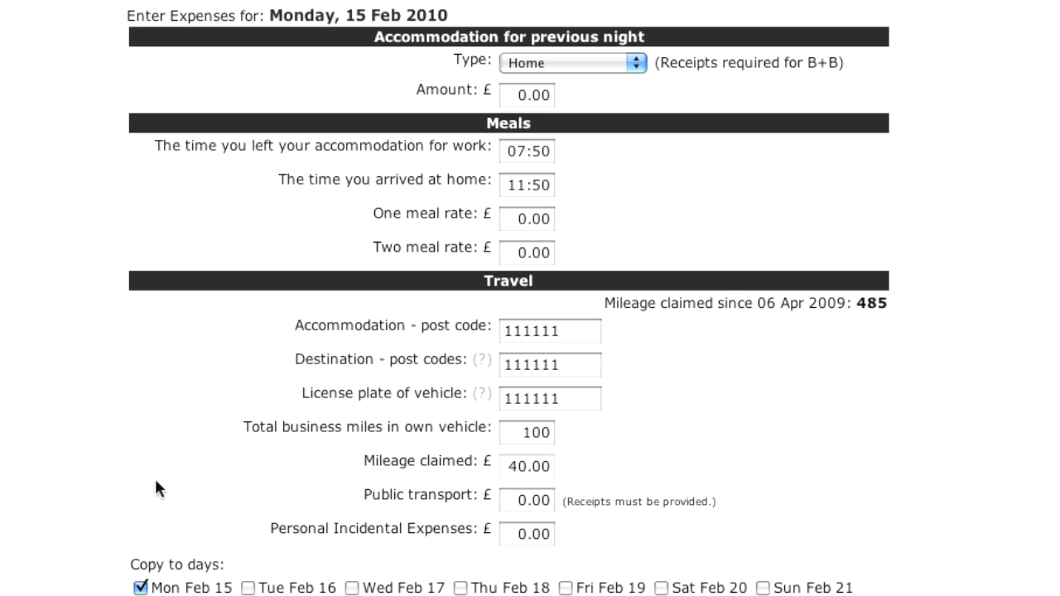
{"action": "left_click", "coordinate": [630, 65]}
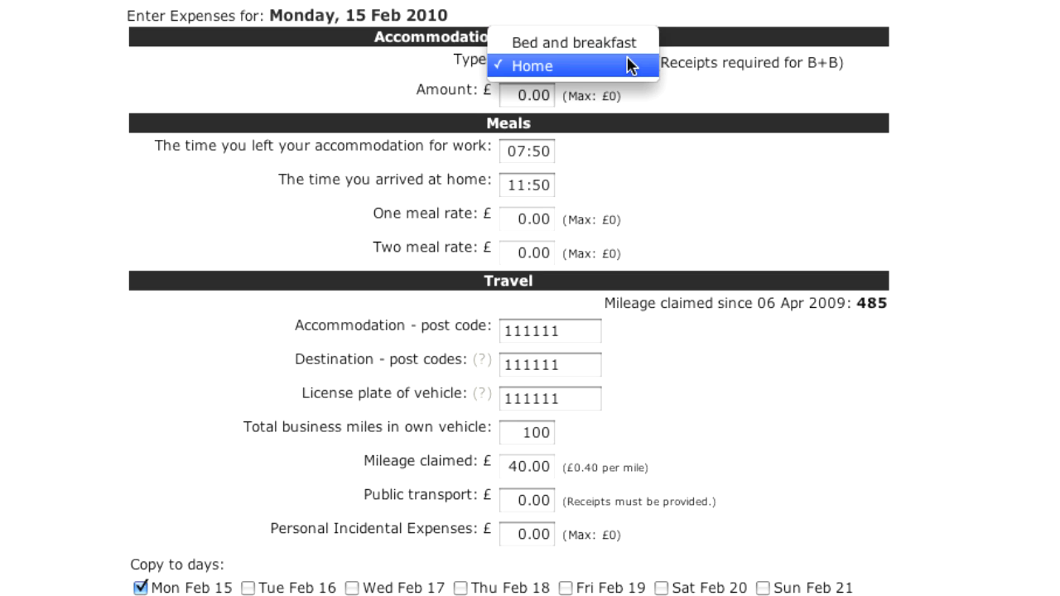
{"action": "left_click", "coordinate": [631, 65]}
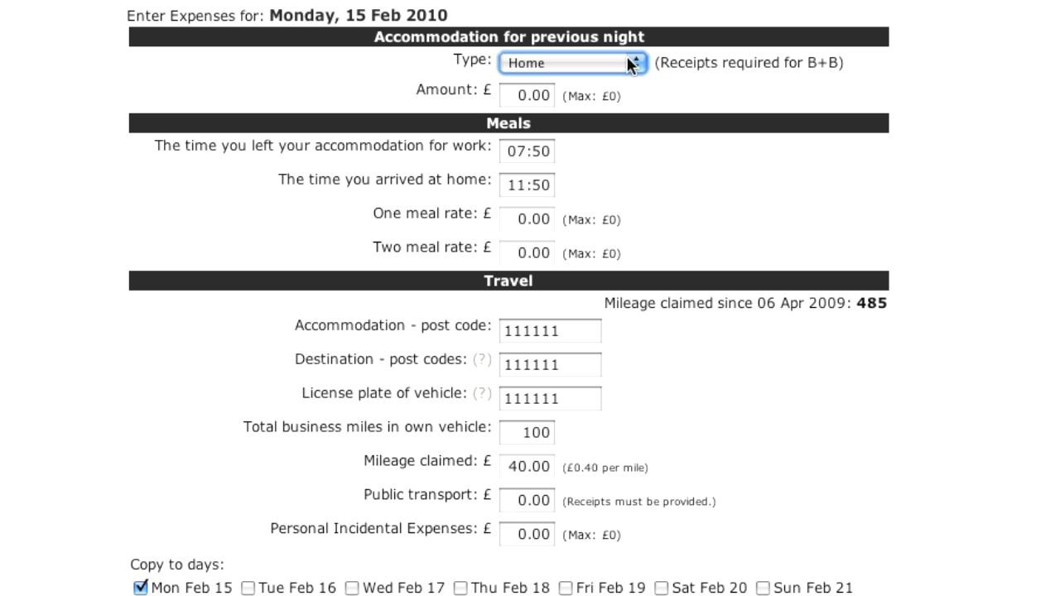
{"action": "left_click", "coordinate": [553, 105]}
Set the time left for work to 07:58 and the time arrived at home to 17:46.
{"action": "key", "text": "Tab"}
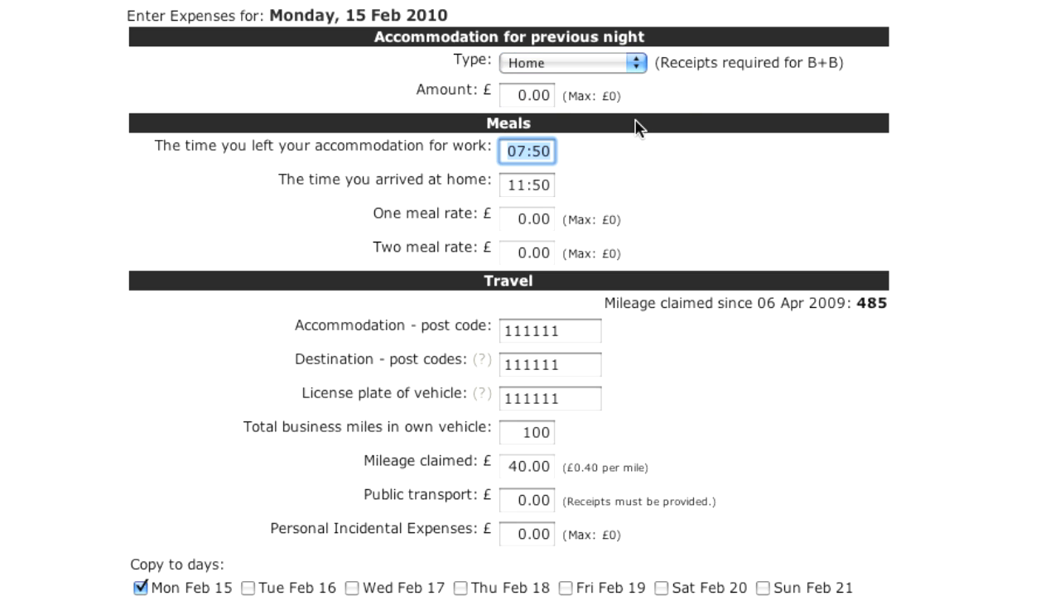
{"action": "type", "text": "07."}
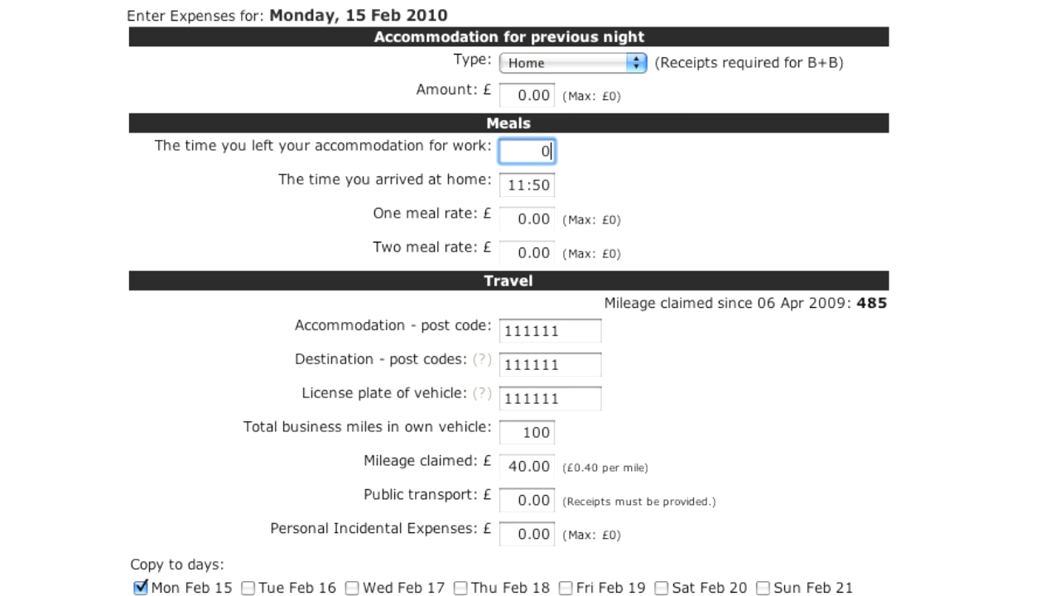
{"action": "type", "text": "58"}
{"action": "key", "text": "Tab"}
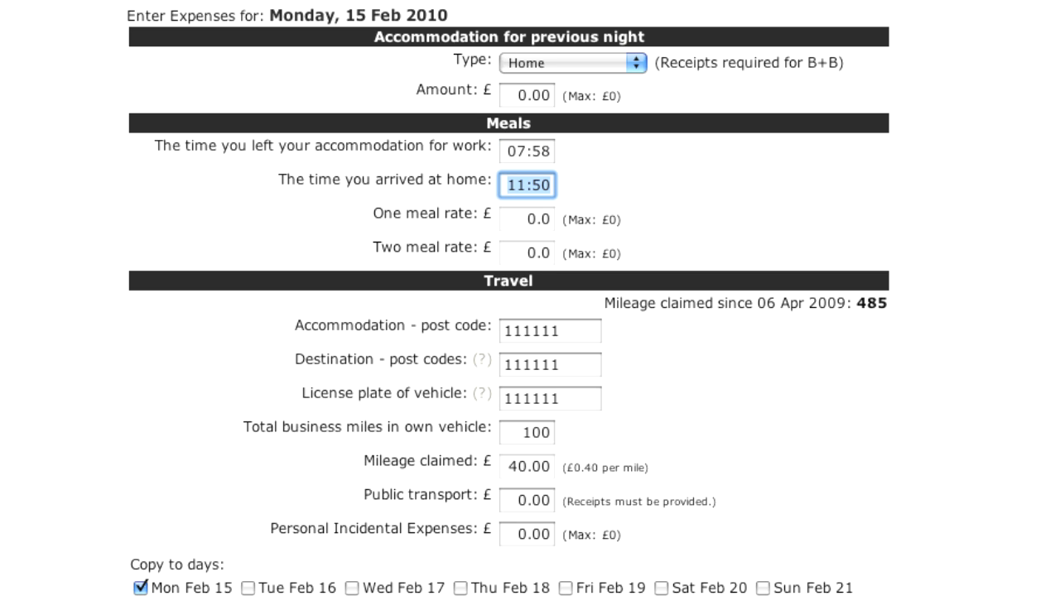
{"action": "type", "text": "17."}
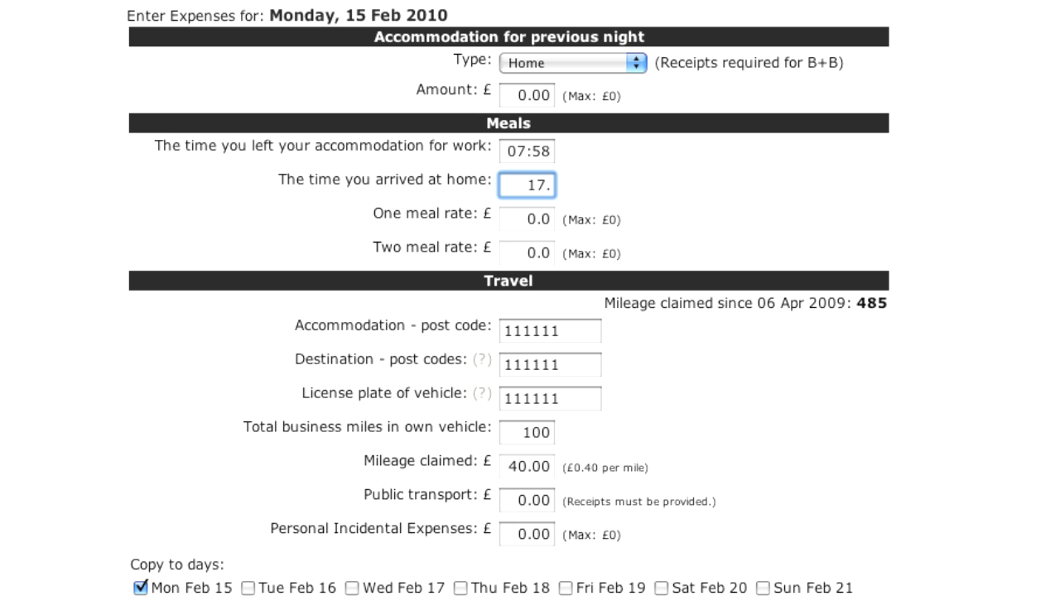
{"action": "type", "text": "46"}
{"action": "key", "text": "Tab"}
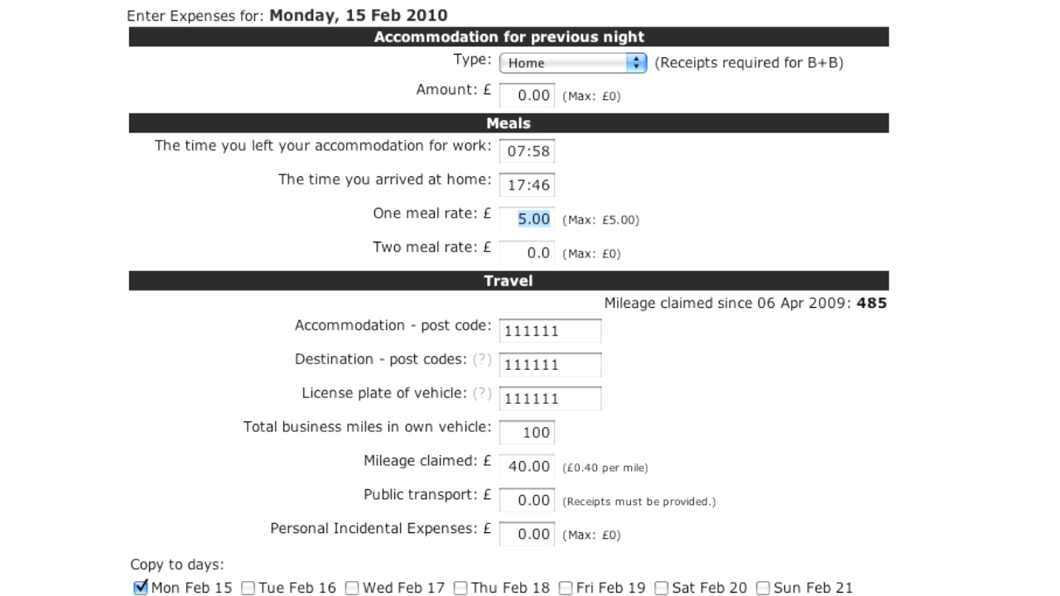
Fill in the accommodation post code and the destination post code for the day's travel.
{"action": "key", "text": "Tab"}
{"action": "key", "text": "Tab"}
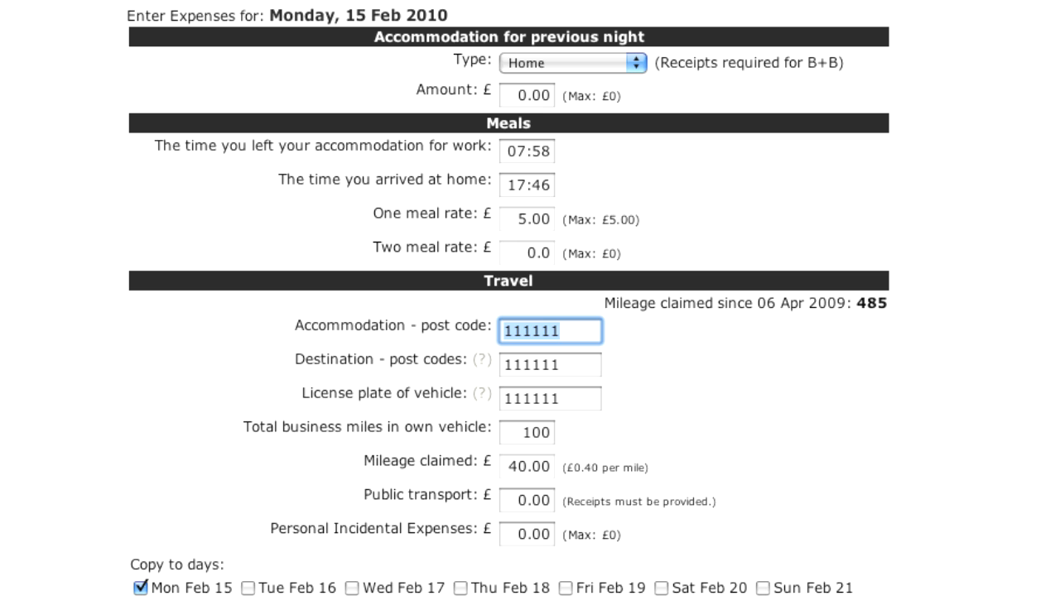
{"action": "type", "text": "LU4"}
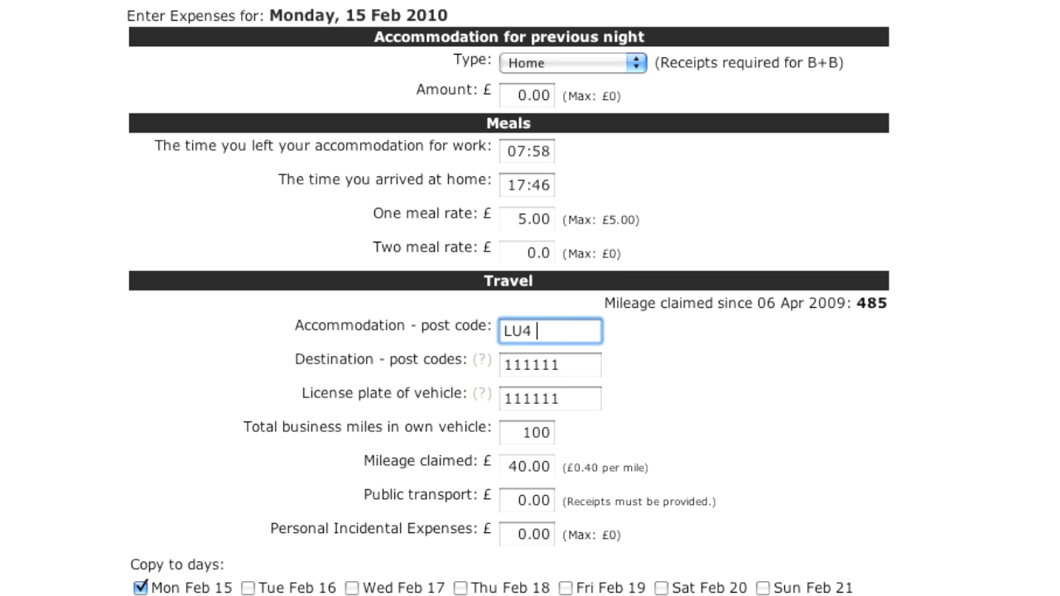
{"action": "scroll", "coordinate": [508, 331], "scroll_direction": "down", "scroll_amount": 1}
{"action": "type", "text": "9LS"}
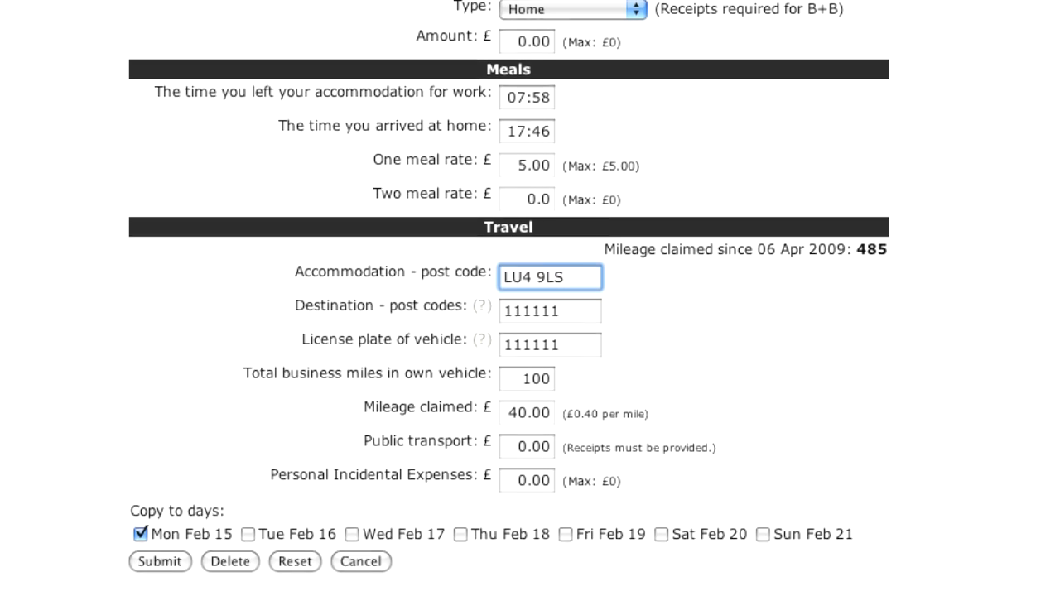
{"action": "key", "text": "Tab"}
{"action": "type", "text": "LU@"}
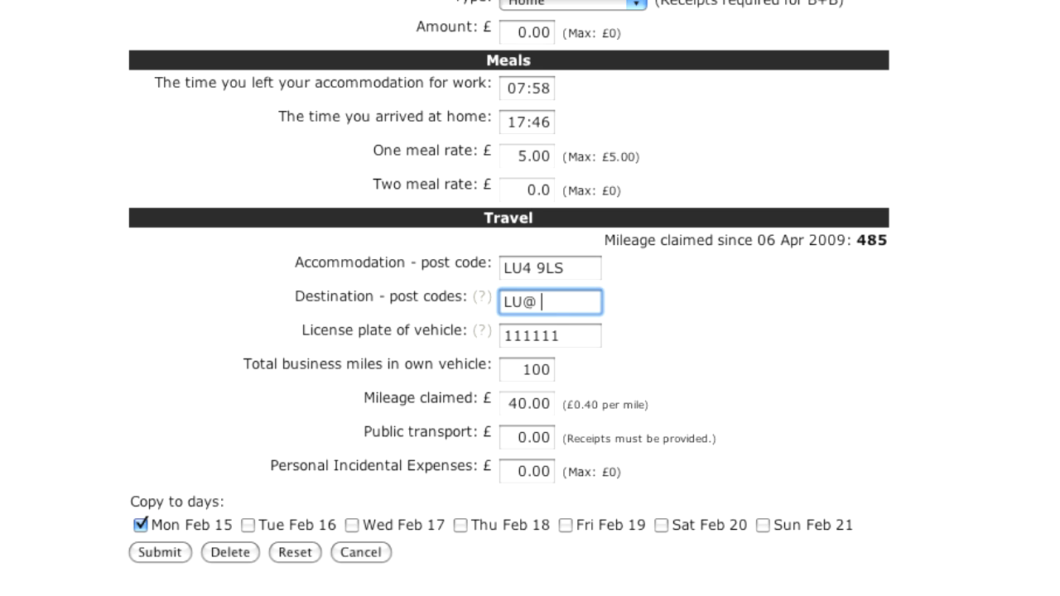
{"action": "key", "text": "BackSpace"}
{"action": "type", "text": "2 9XG"}
{"action": "key", "text": "Tab"}
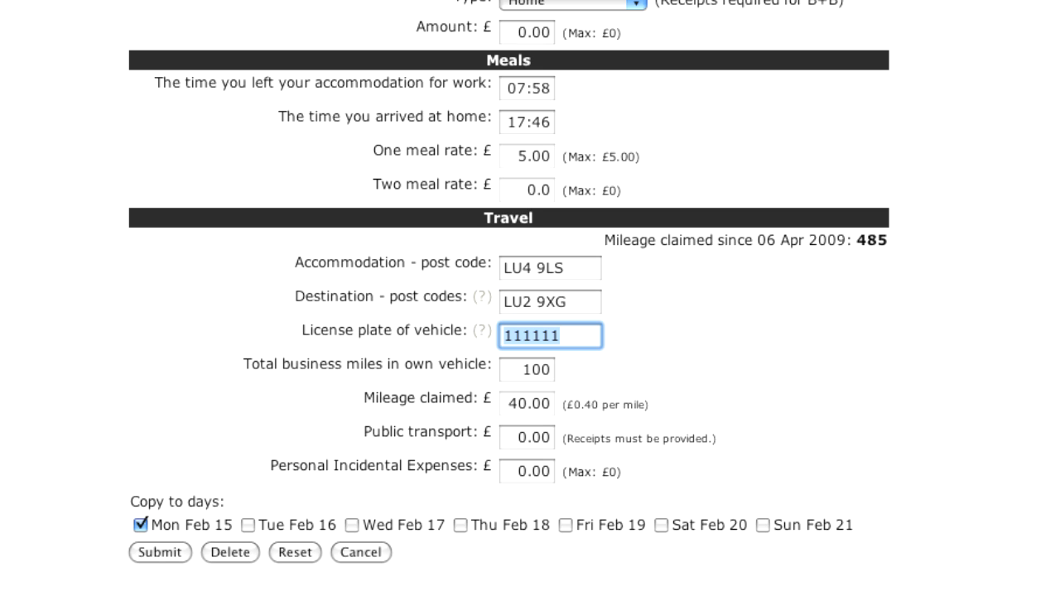
{"action": "type", "text": "Wahoo1"}
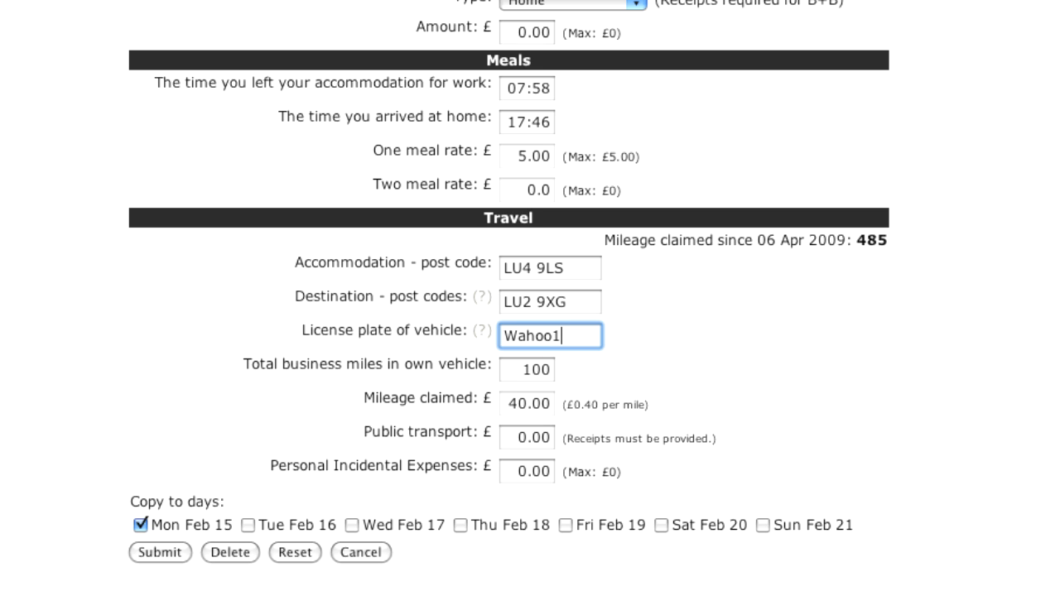
{"action": "key", "text": "Tab"}
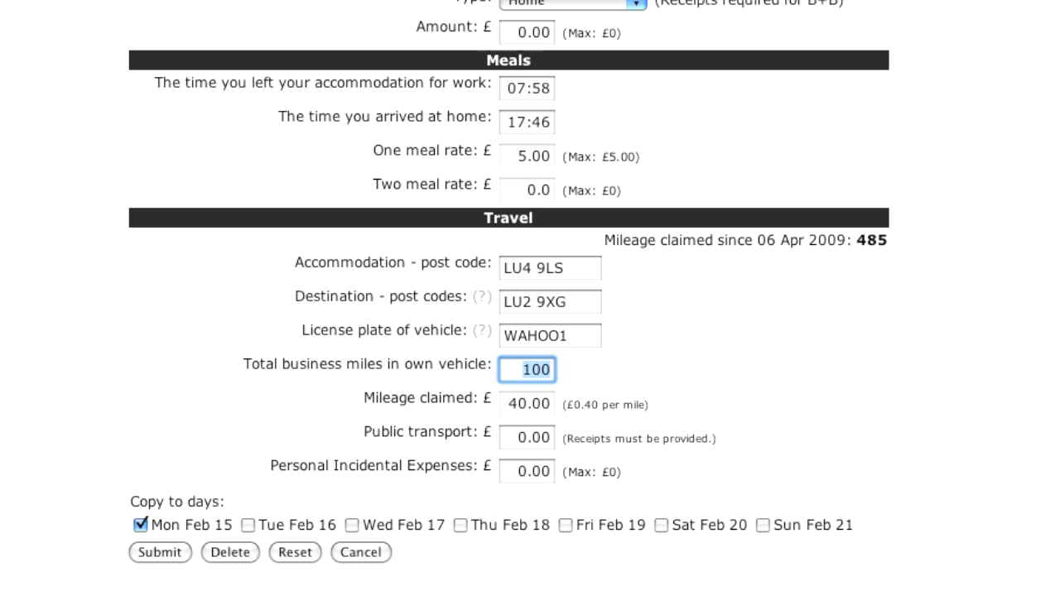
{"action": "type", "text": "5"}
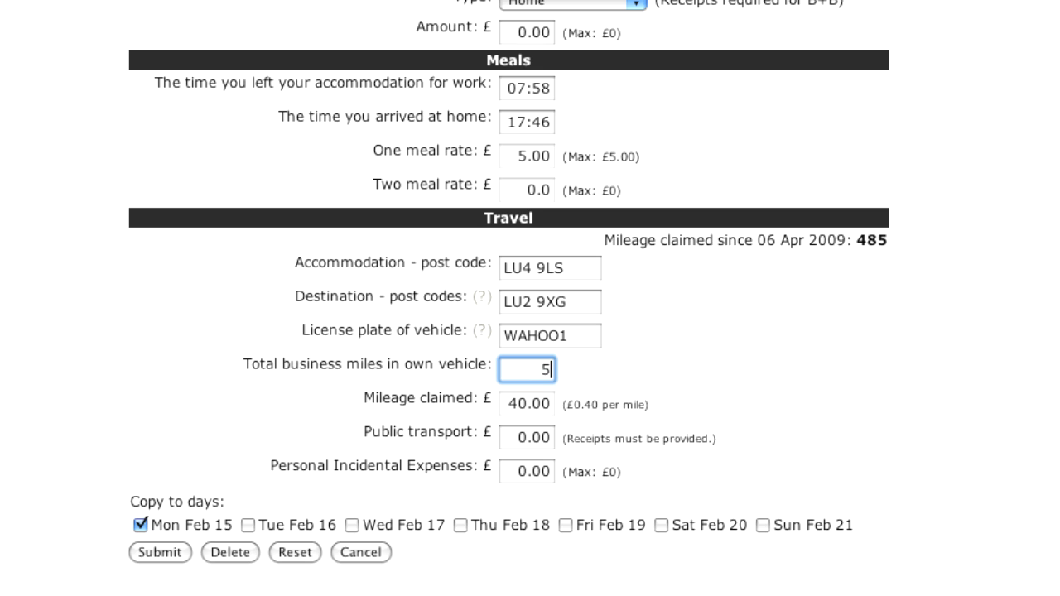
{"action": "key", "text": "Tab"}
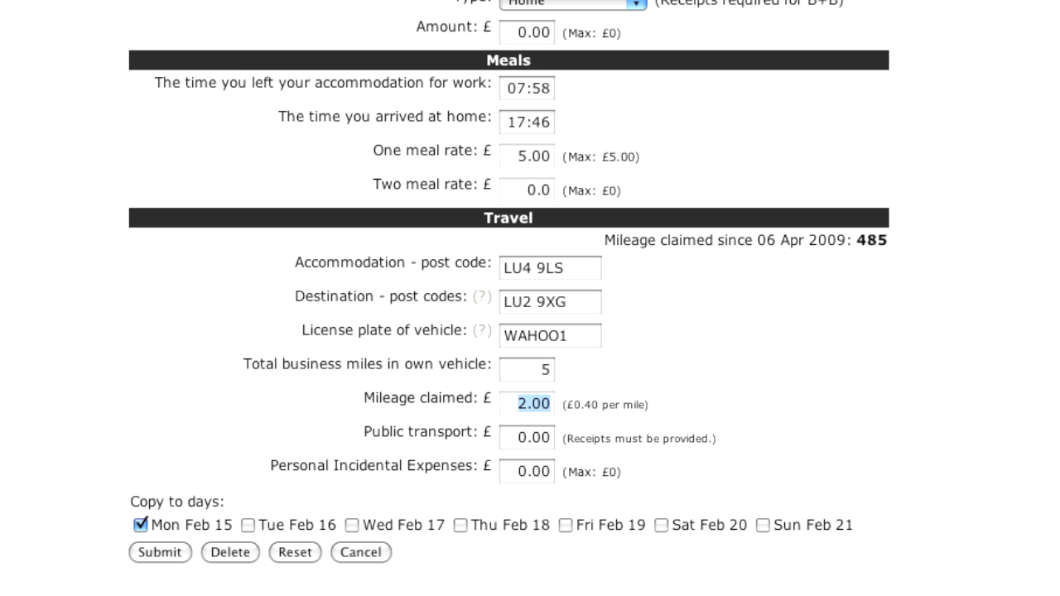
{"action": "key", "text": "shift+Tab"}
{"action": "key", "text": "Right"}
{"action": "type", "text": ".3"}
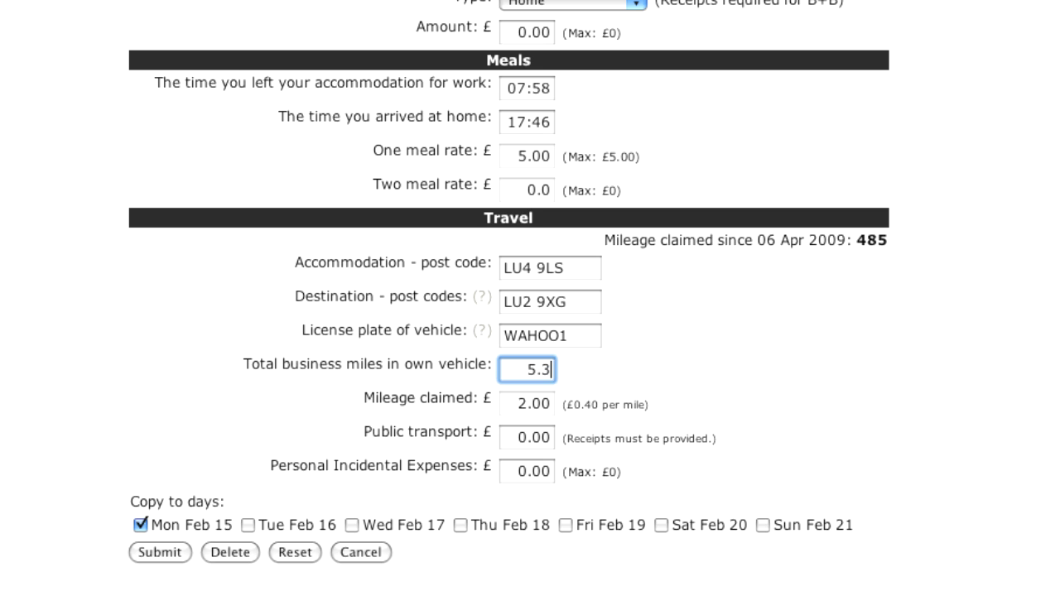
{"action": "key", "text": "Tab"}
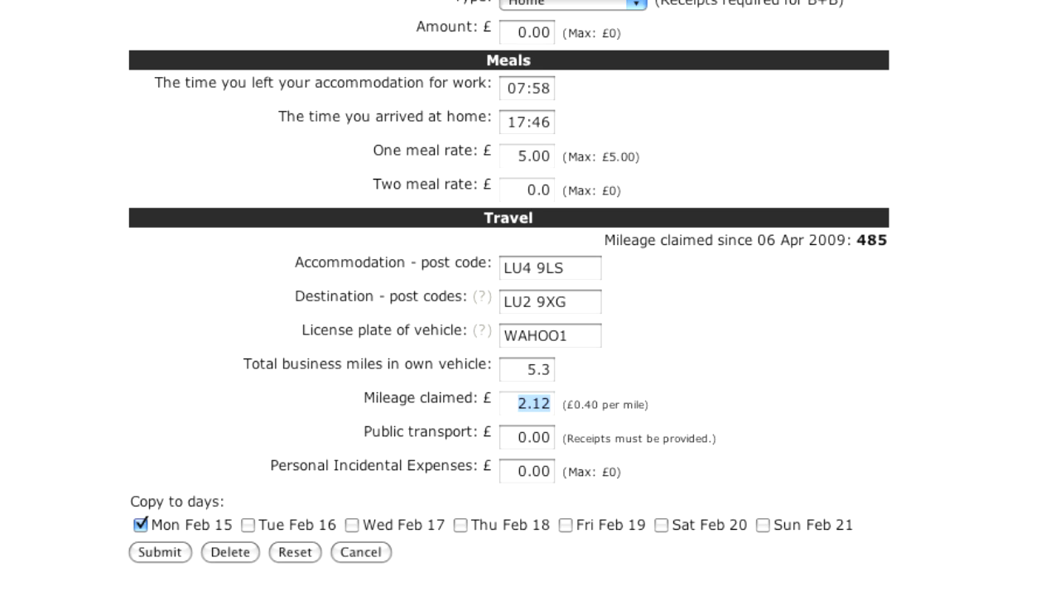
Claim £15.00 for public transport and submit the expenses for Monday, 15 Feb.
{"action": "key", "text": "Tab"}
{"action": "type", "text": "15.00"}
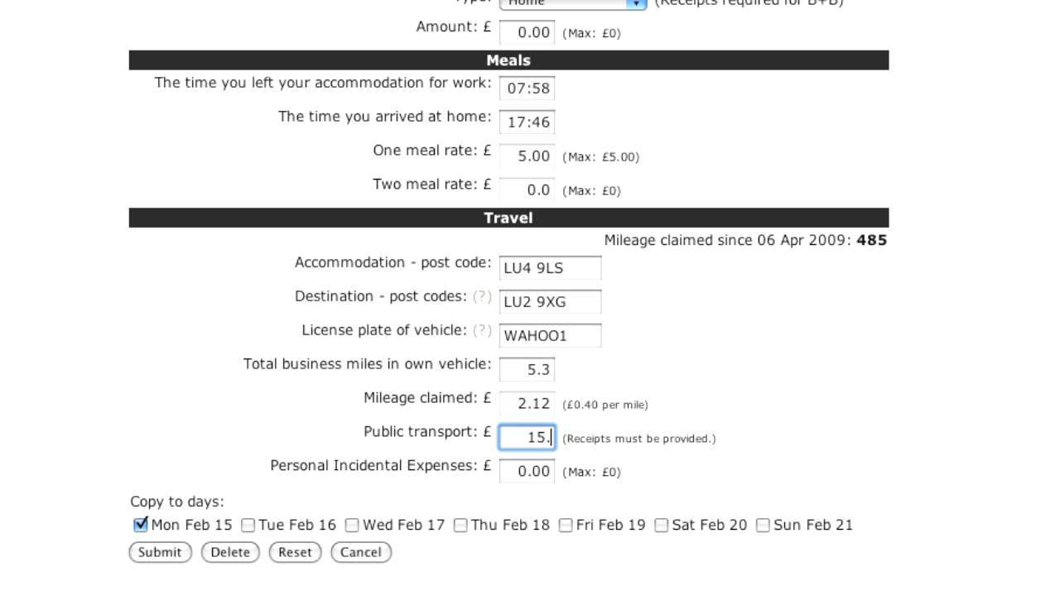
{"action": "key", "text": "Tab"}
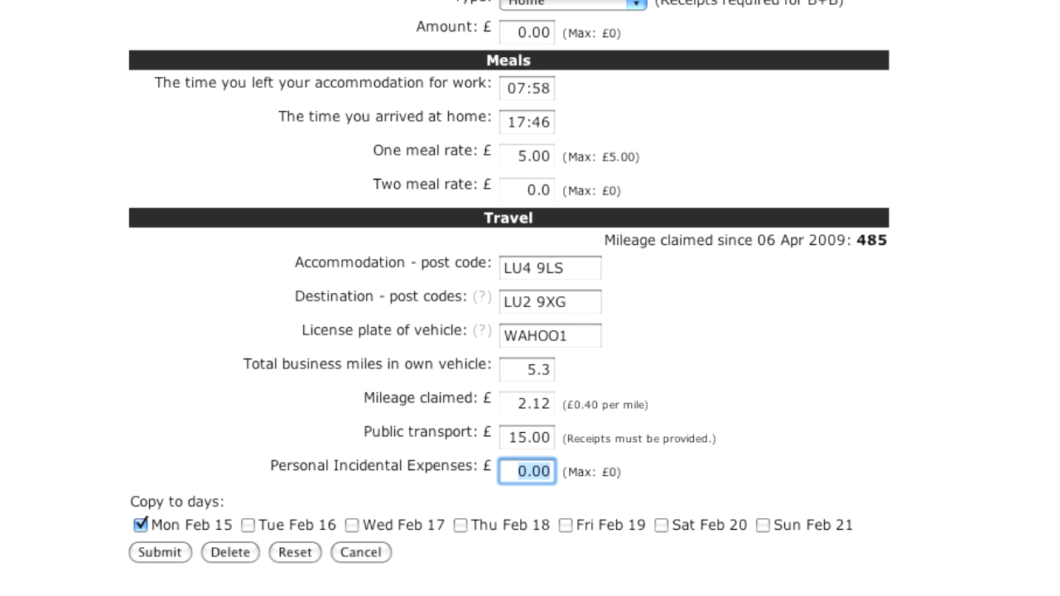
{"action": "left_click", "coordinate": [170, 560]}
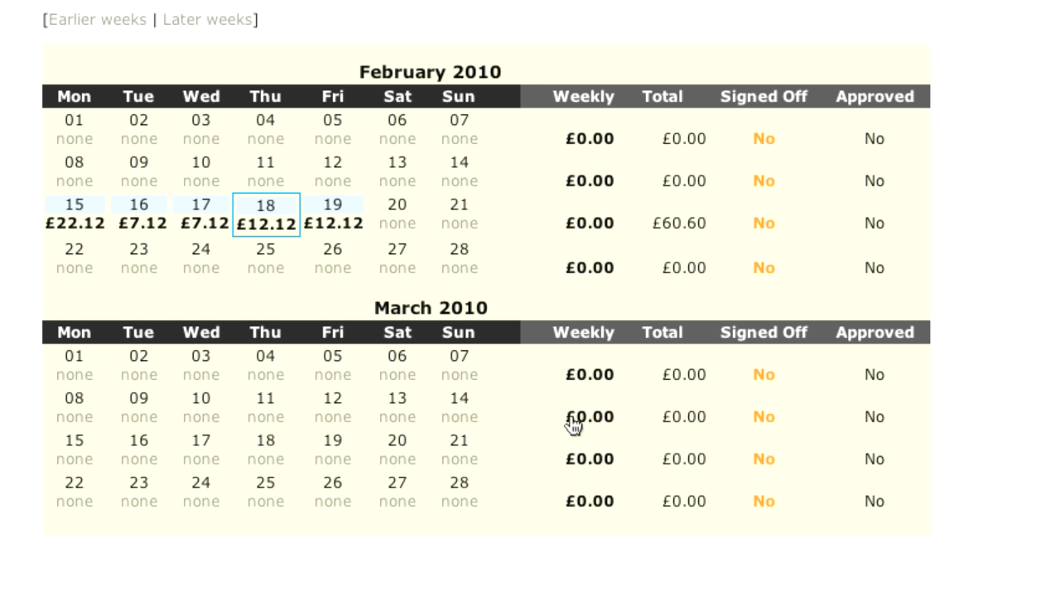
Submit weekly details for 15 to 21 Feb 2010 with speedo readings of 1508 at 14 Feb and 1535 at 21 Feb.
{"action": "left_click", "coordinate": [602, 222]}
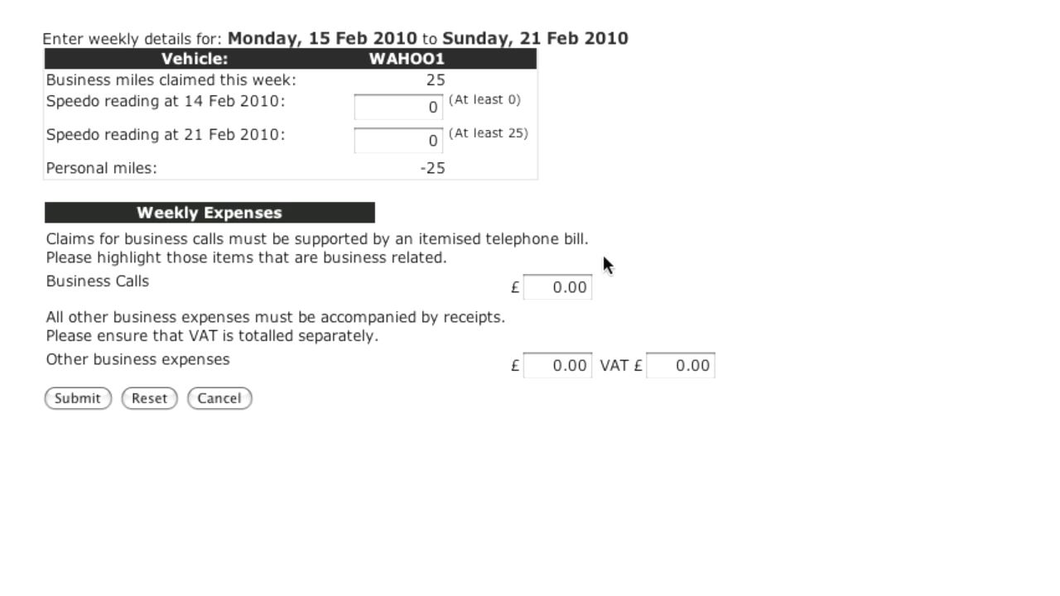
{"action": "left_click", "coordinate": [397, 109]}
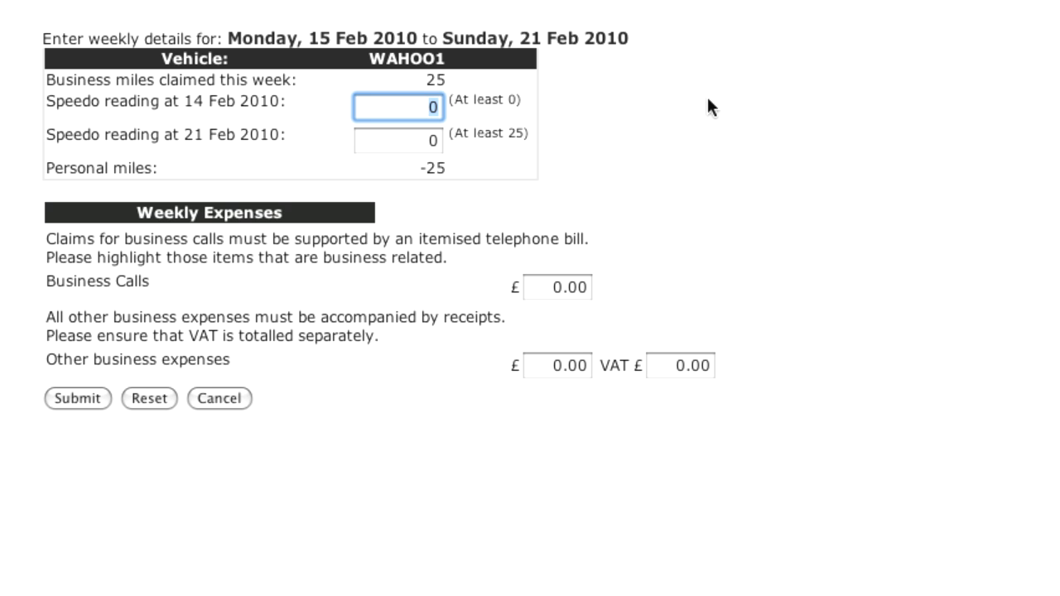
{"action": "type", "text": "1508"}
{"action": "key", "text": "Tab"}
{"action": "type", "text": "1535"}
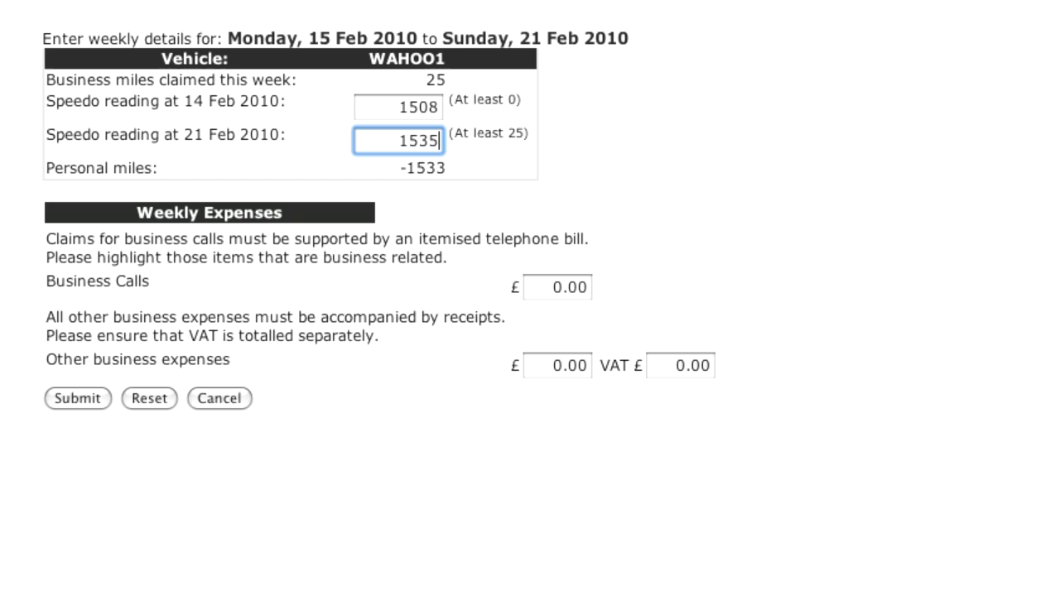
{"action": "key", "text": "Tab"}
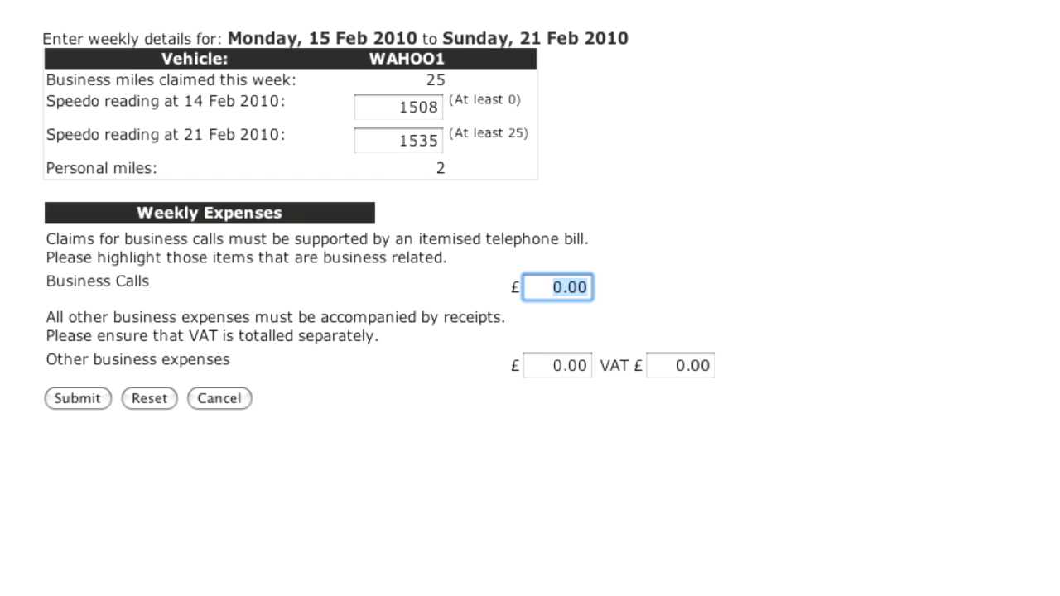
{"action": "key", "text": "Tab"}
{"action": "key", "text": "Tab"}
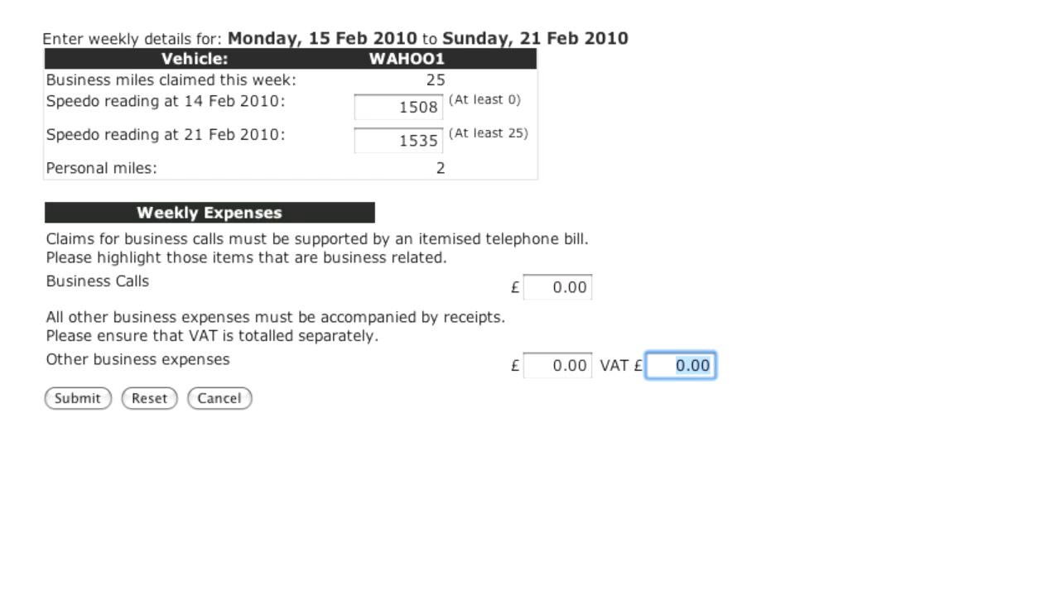
{"action": "left_click", "coordinate": [93, 403]}
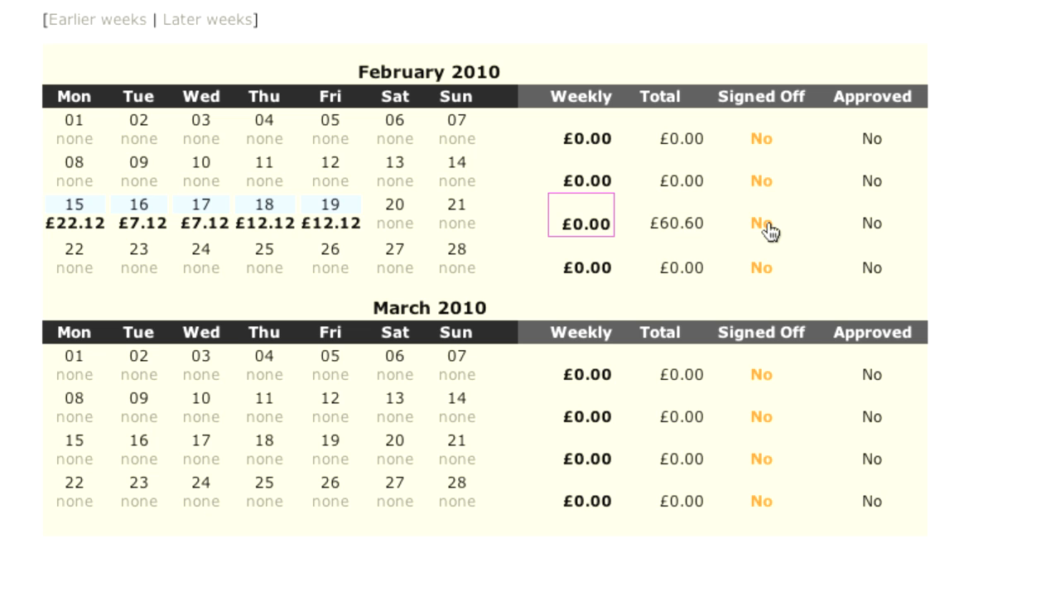
Sign off the week of 15 Feb, marking the public transport receipts and Wahoo Receipt Form for posting and accepting the declaration.
{"action": "left_click", "coordinate": [762, 222]}
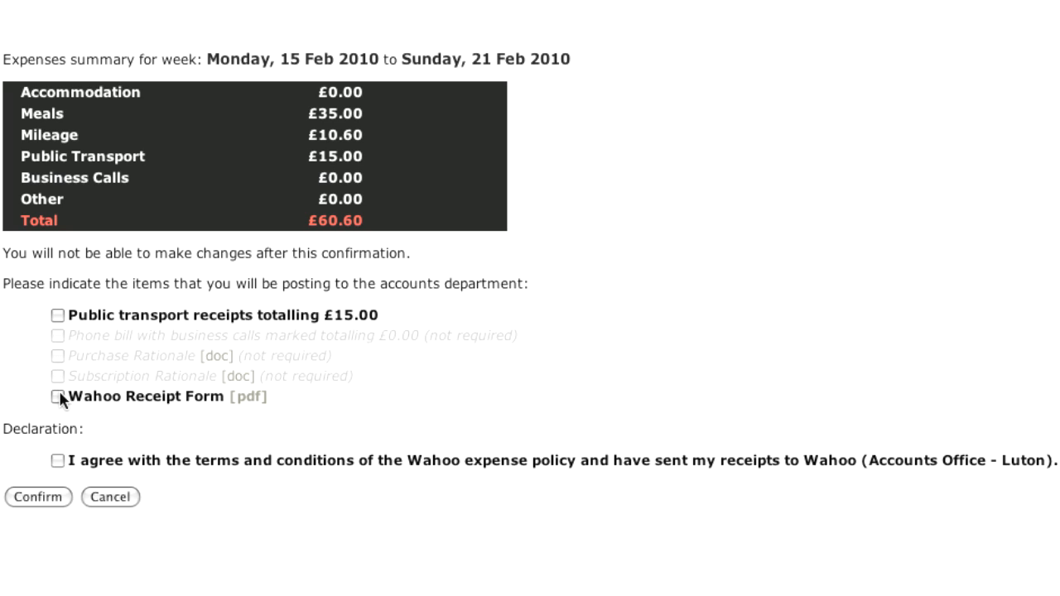
{"action": "left_click", "coordinate": [57, 315]}
{"action": "left_click", "coordinate": [57, 461]}
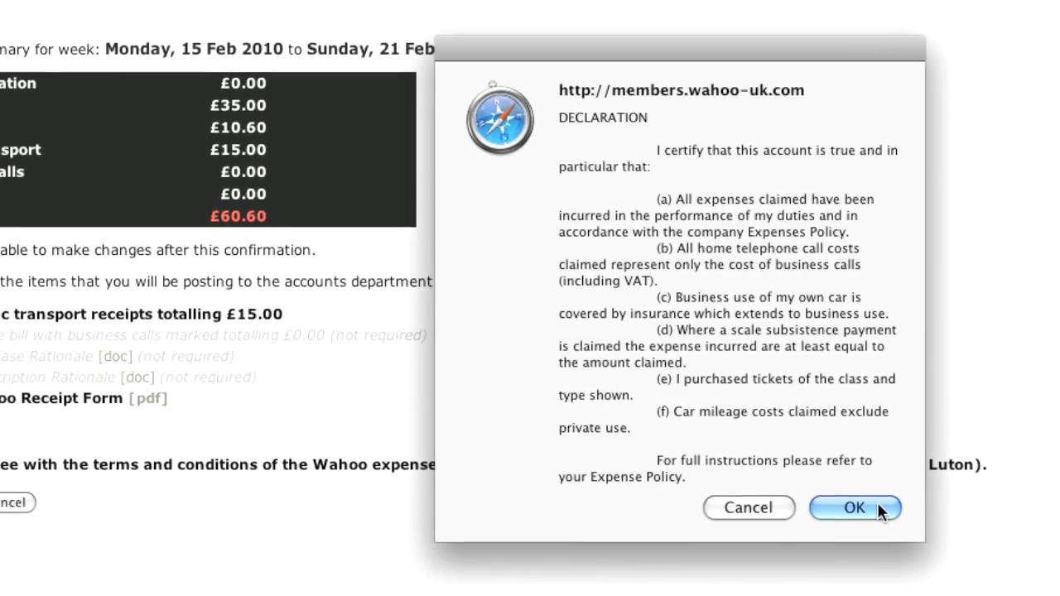
{"action": "left_click", "coordinate": [928, 503]}
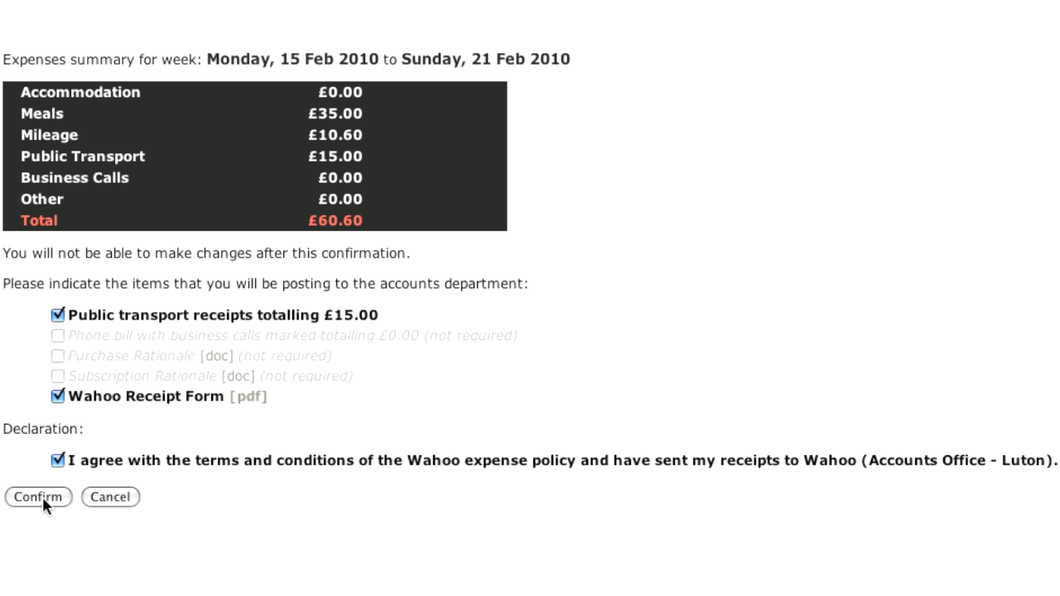
{"action": "left_click", "coordinate": [38, 497]}
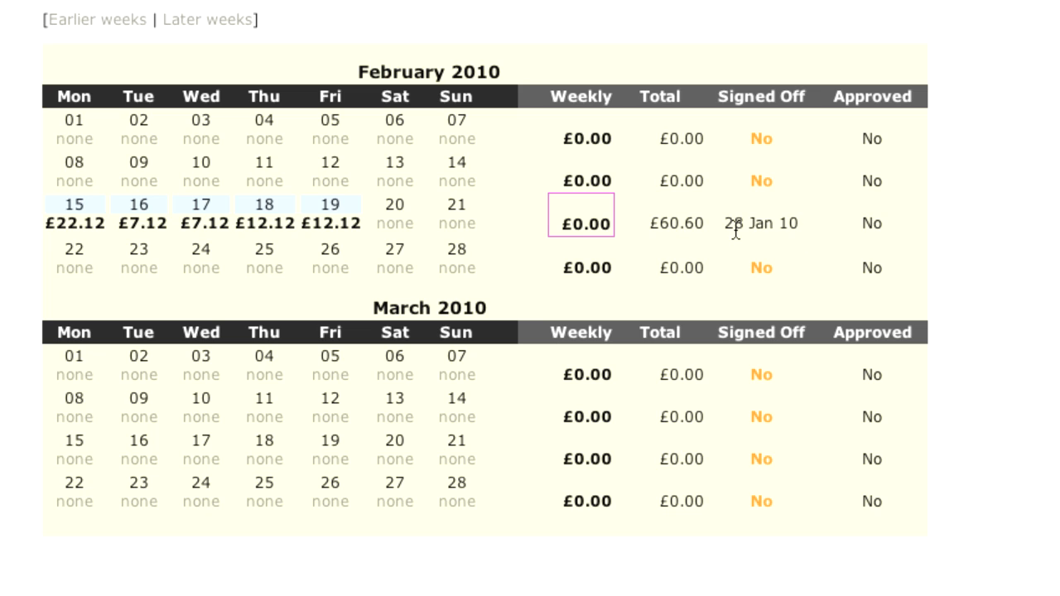
{"action": "left_click_drag", "start_coordinate": [725, 225], "coordinate": [816, 224]}
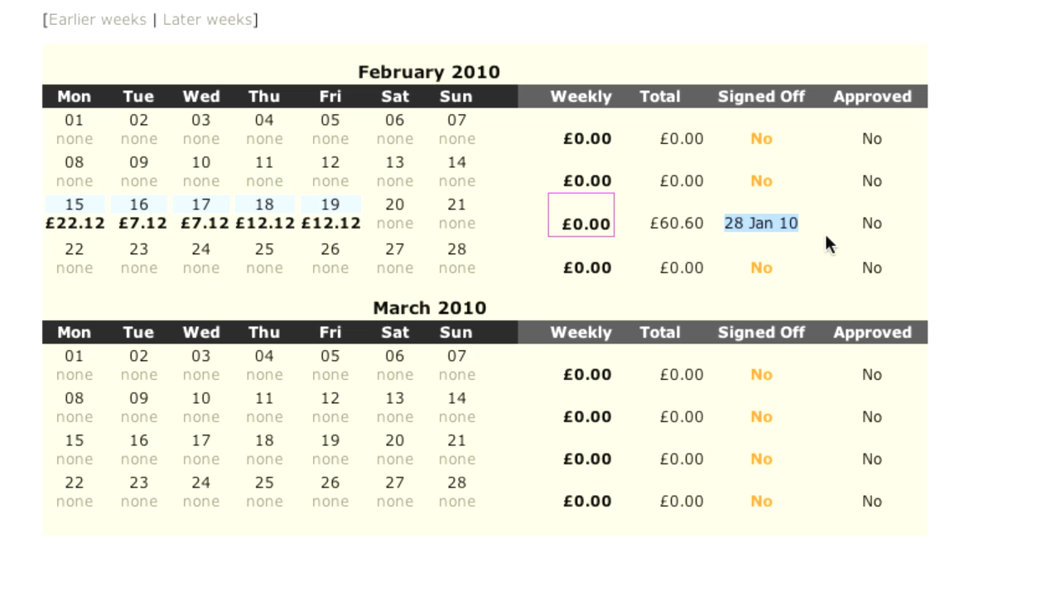
{"action": "left_click", "coordinate": [826, 236]}
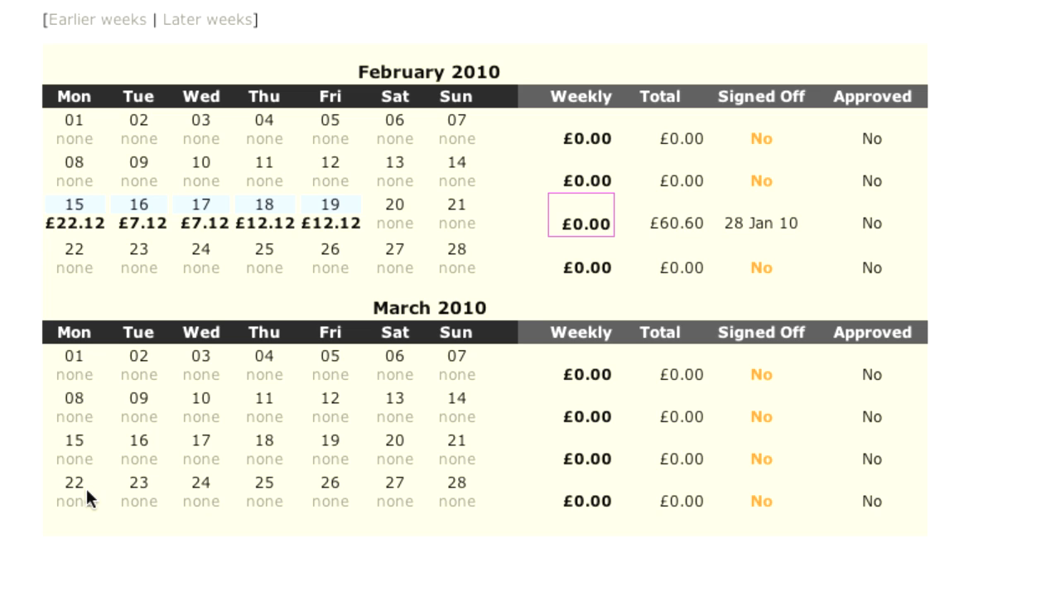